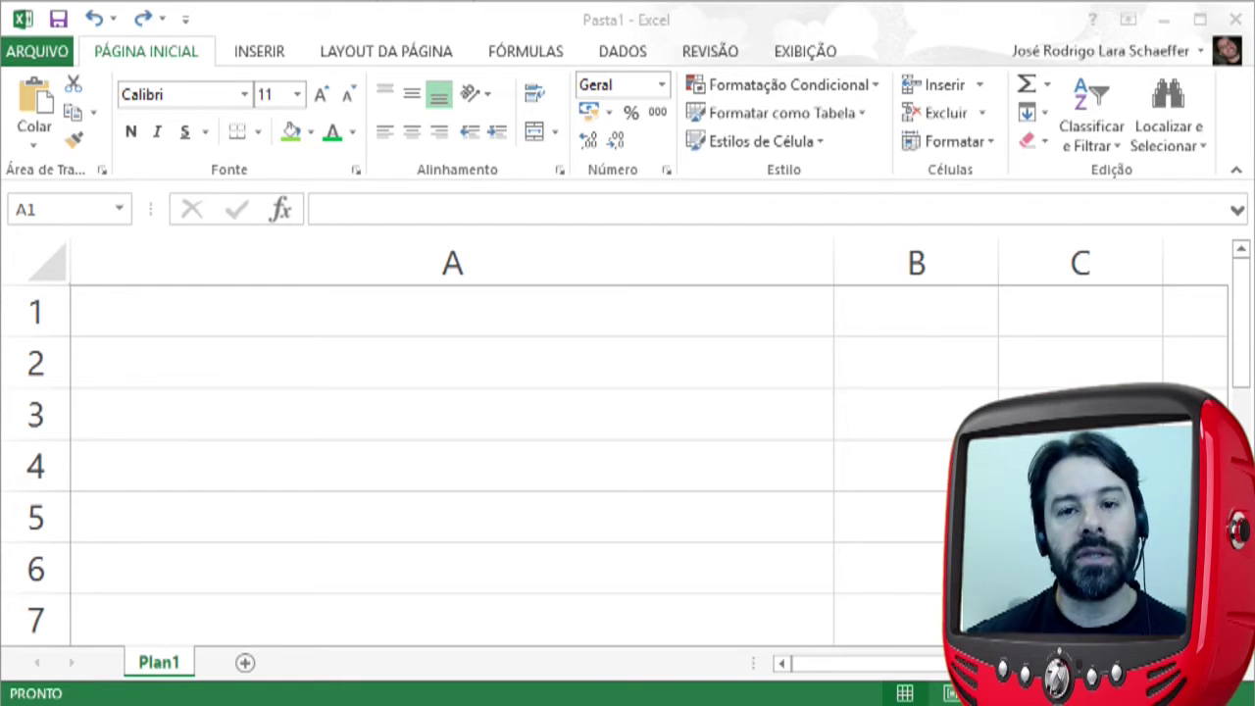
# Step: Enter the date 12/12/2016 in cell A1 and select it again
pyautogui.click(668, 324)
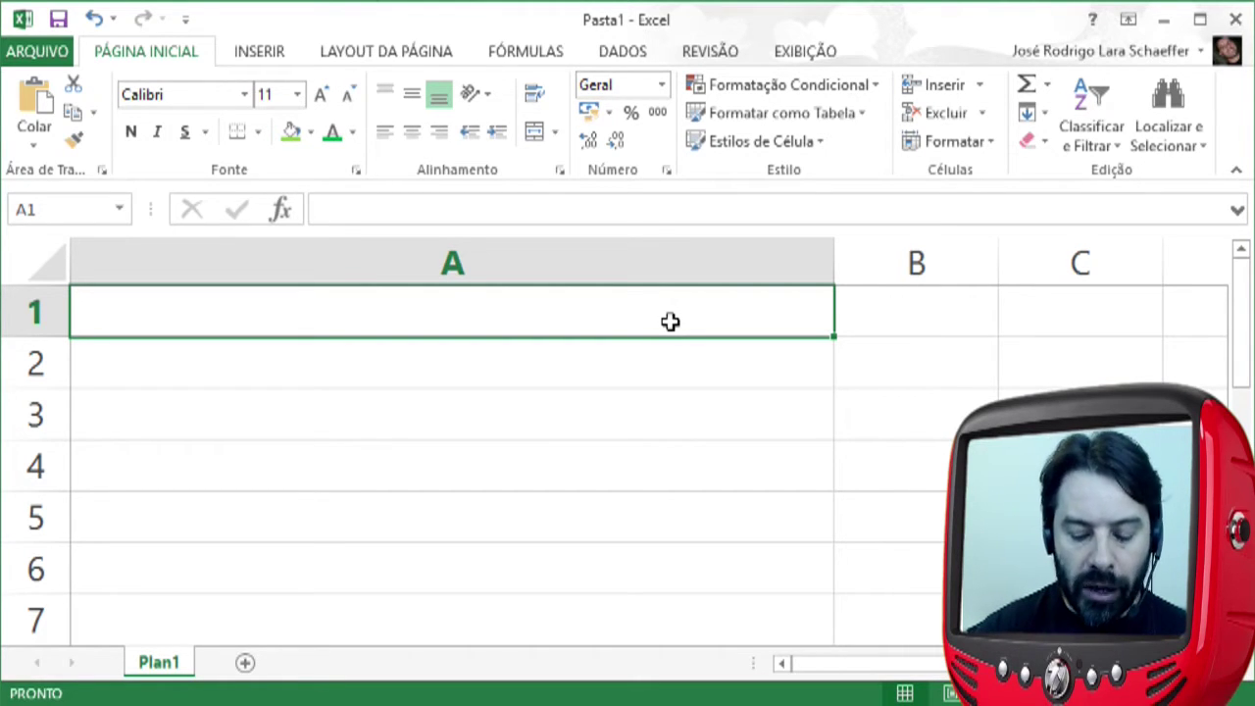
pyautogui.write('12/1')
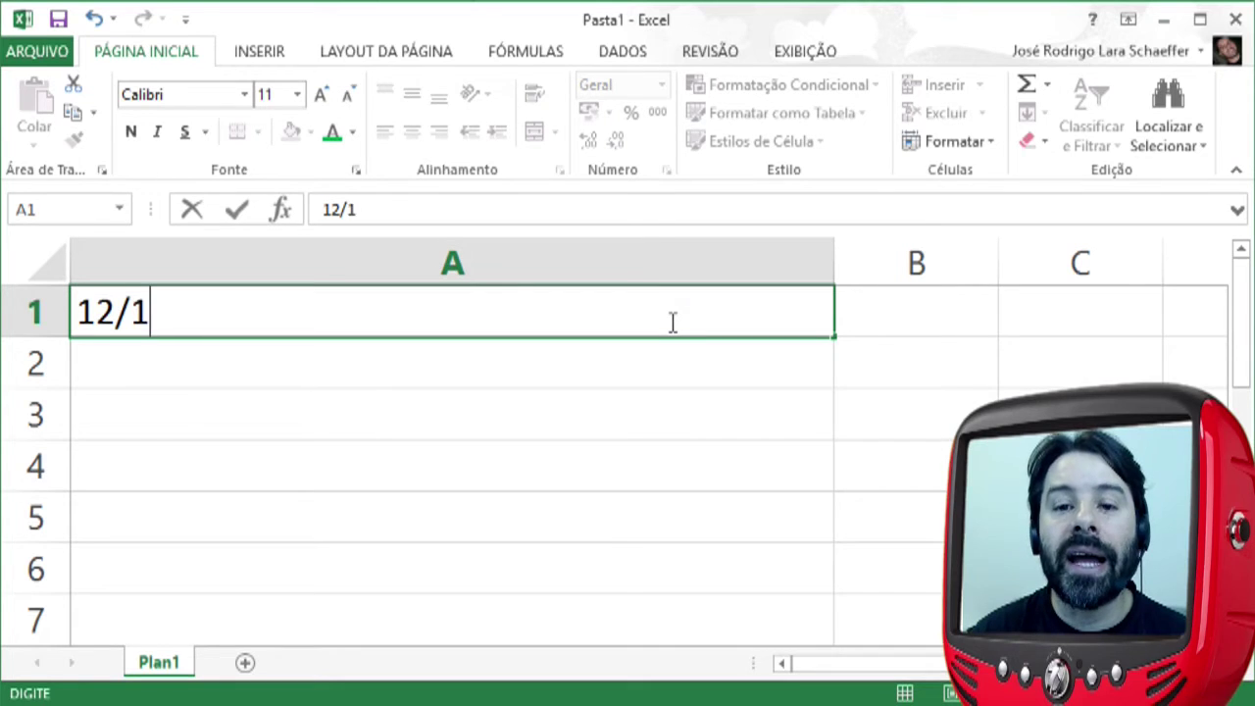
pyautogui.write('2/201')
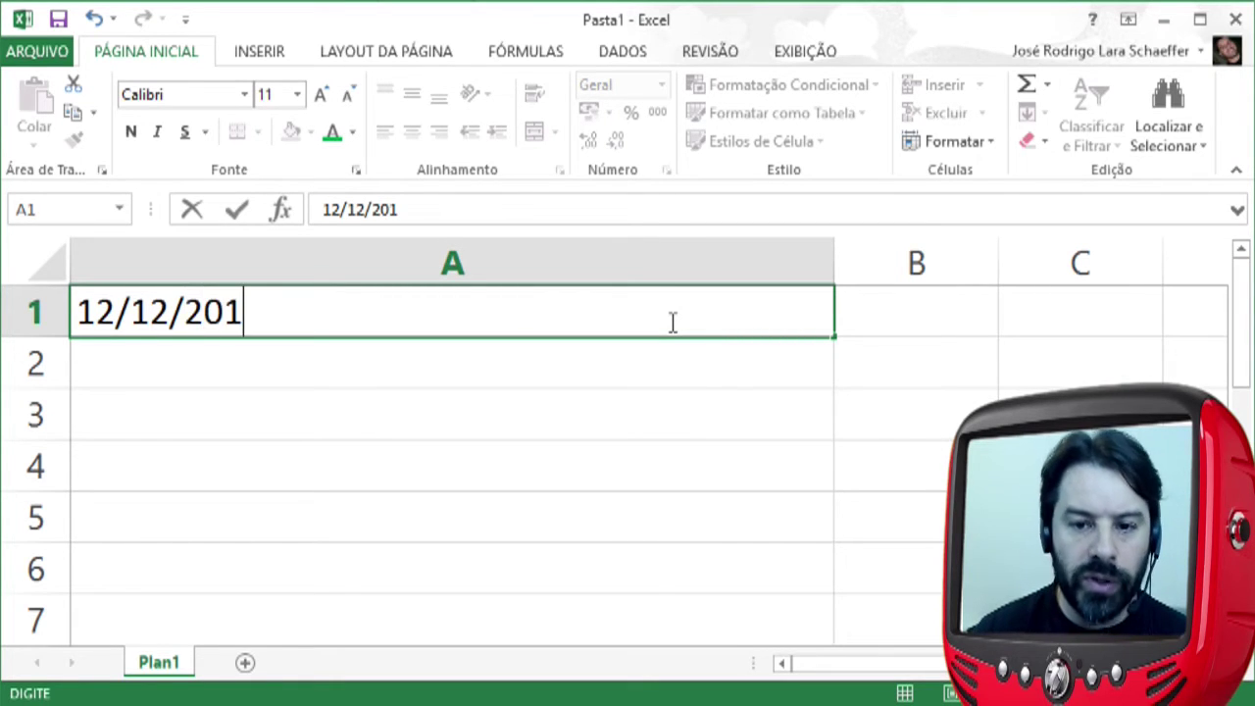
pyautogui.write('6')
pyautogui.press('Return')
pyautogui.click(668, 321)
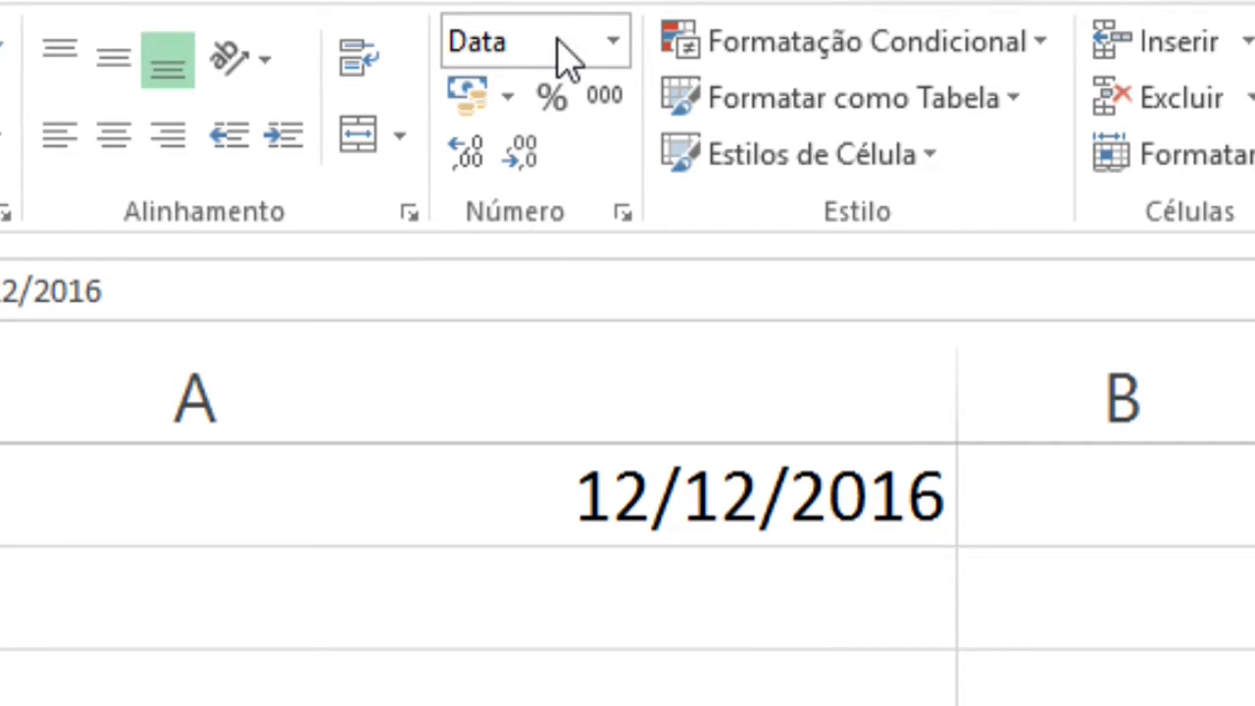
pyautogui.click(505, 469)
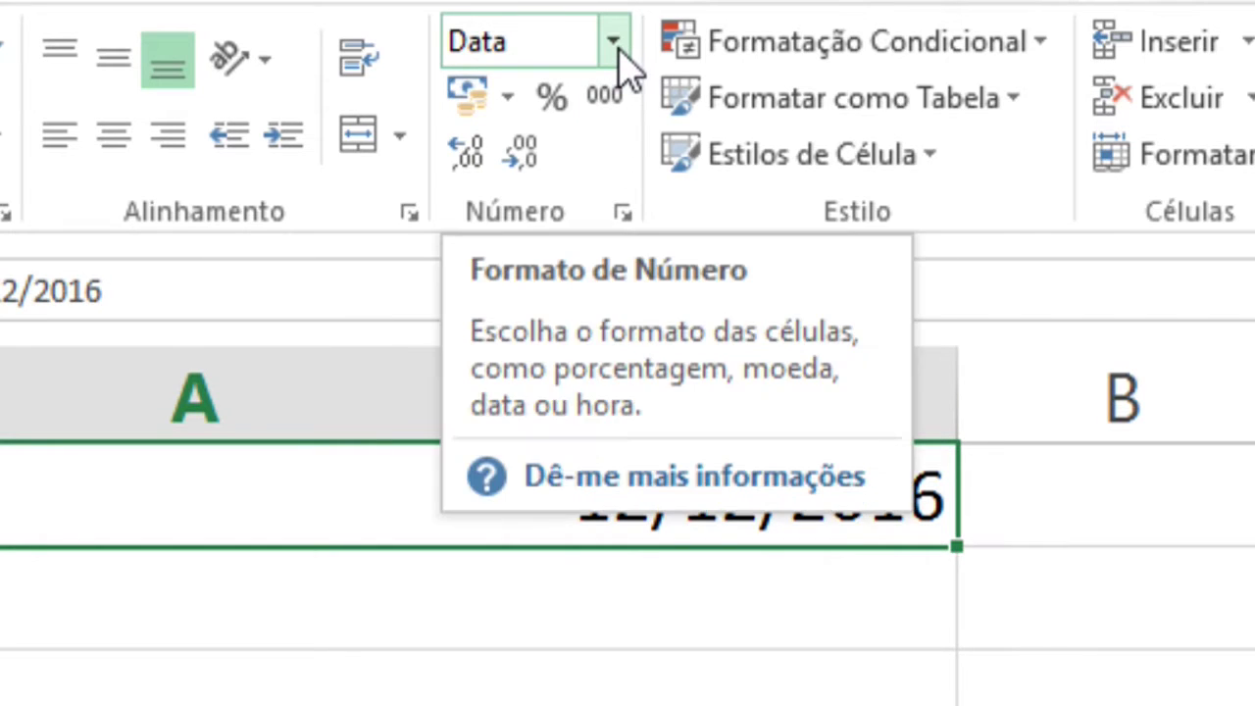
pyautogui.click(618, 49)
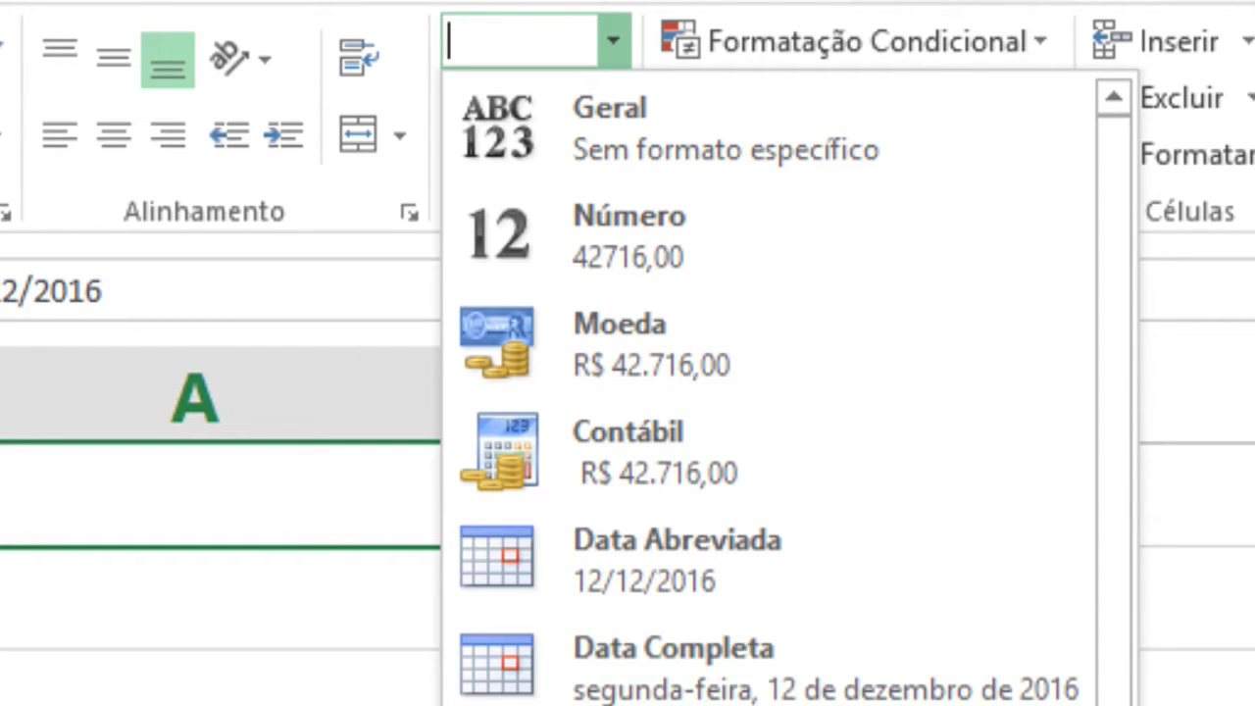
pyautogui.press('Escape')
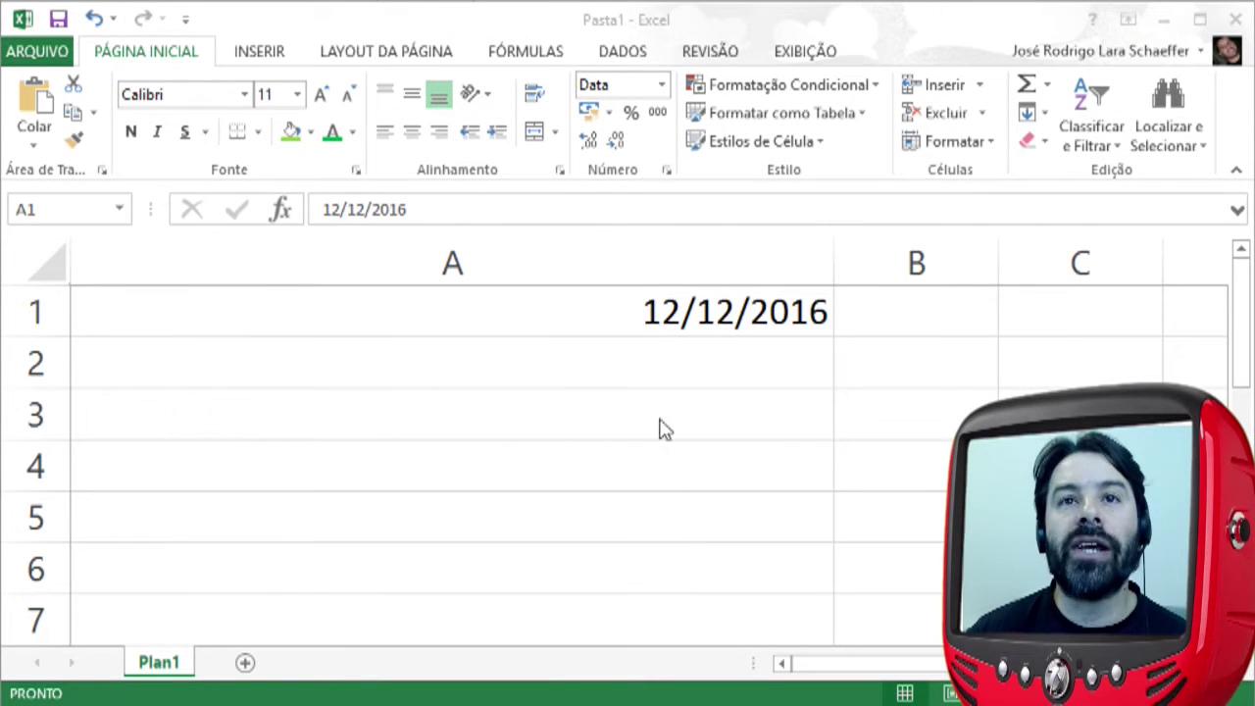
pyautogui.click(652, 314)
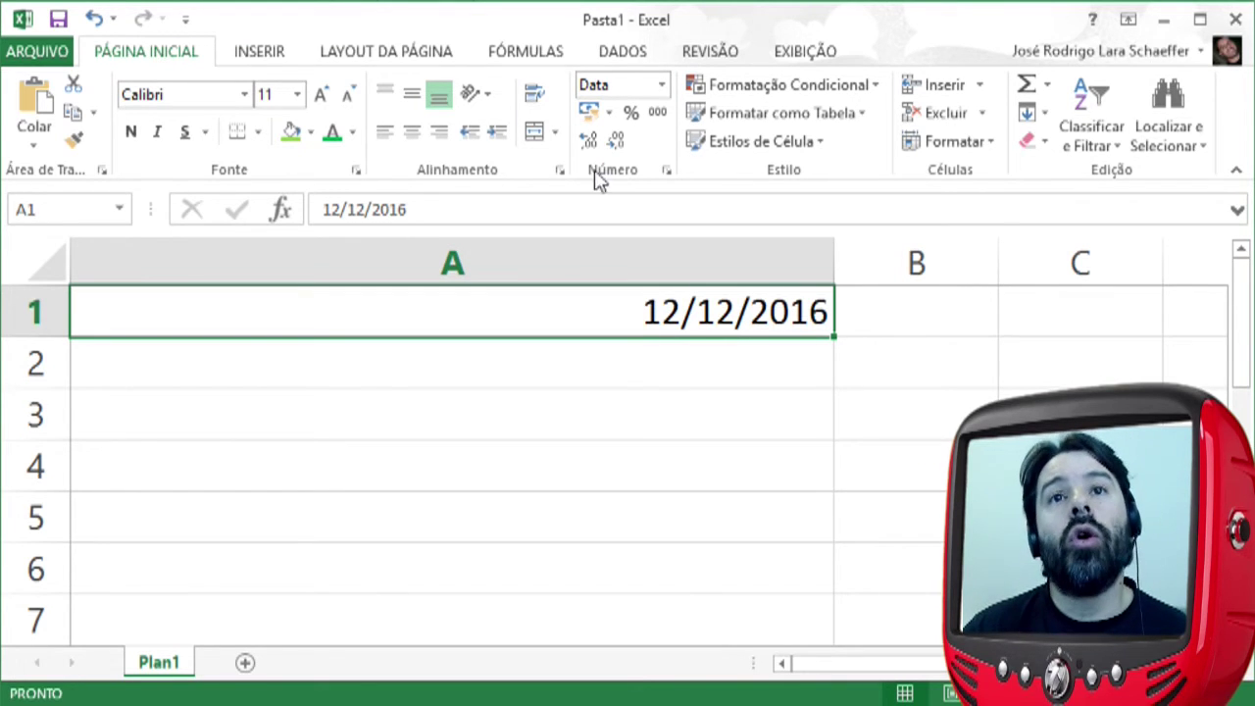
# Step: Apply the Data Completa format so A1 shows segunda-feira, 12 de dezembro de 2016
pyautogui.click(663, 88)
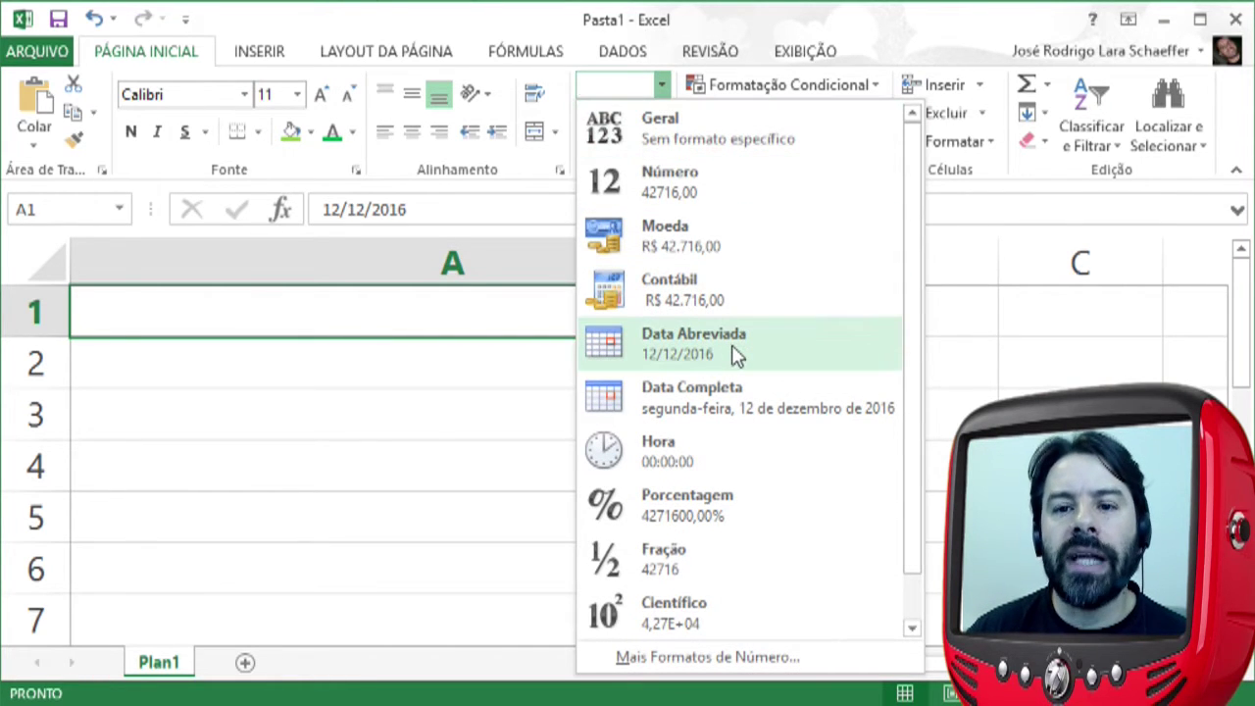
pyautogui.click(748, 412)
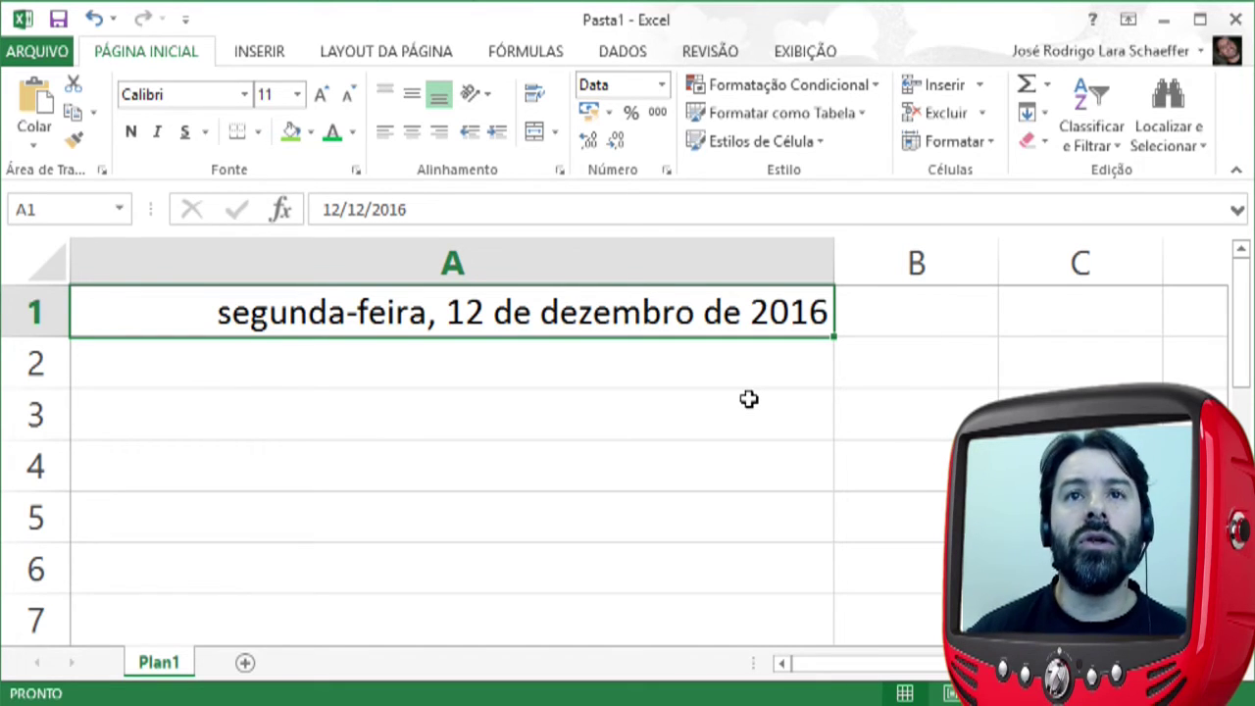
pyautogui.click(664, 86)
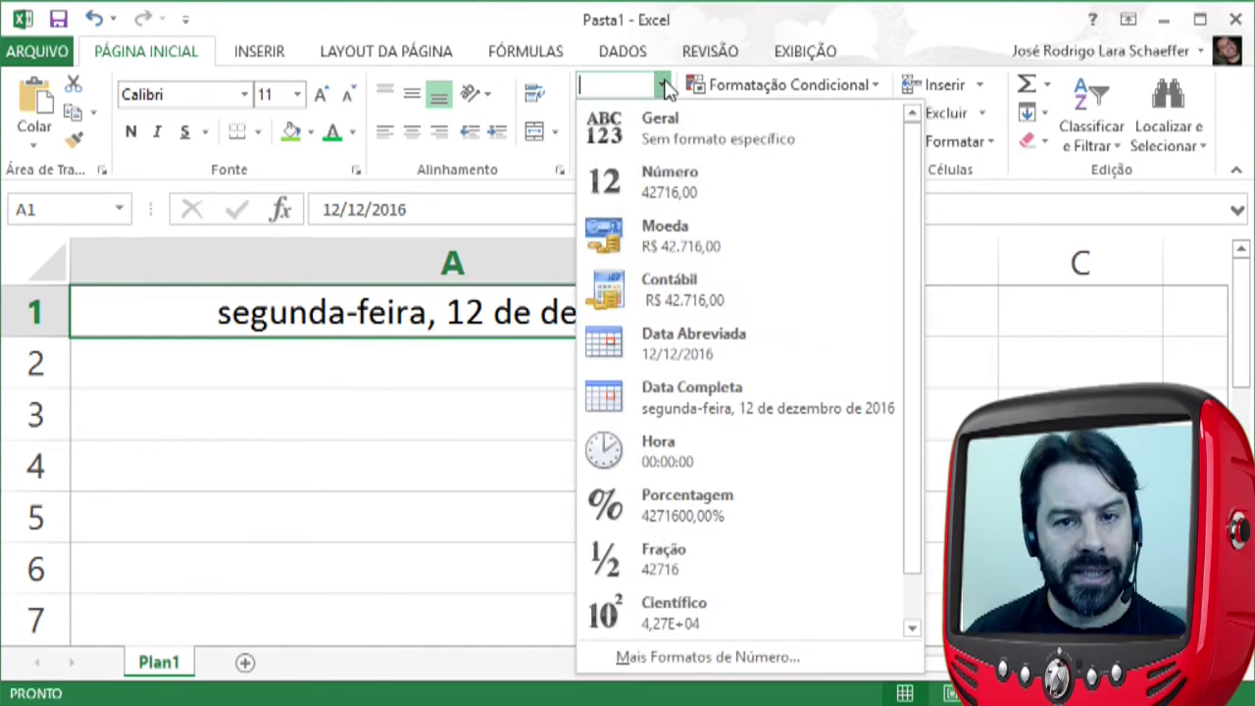
# Step: Switch A1 to the Data Abreviada short date format so it reads 12/12/2016
pyautogui.click(726, 345)
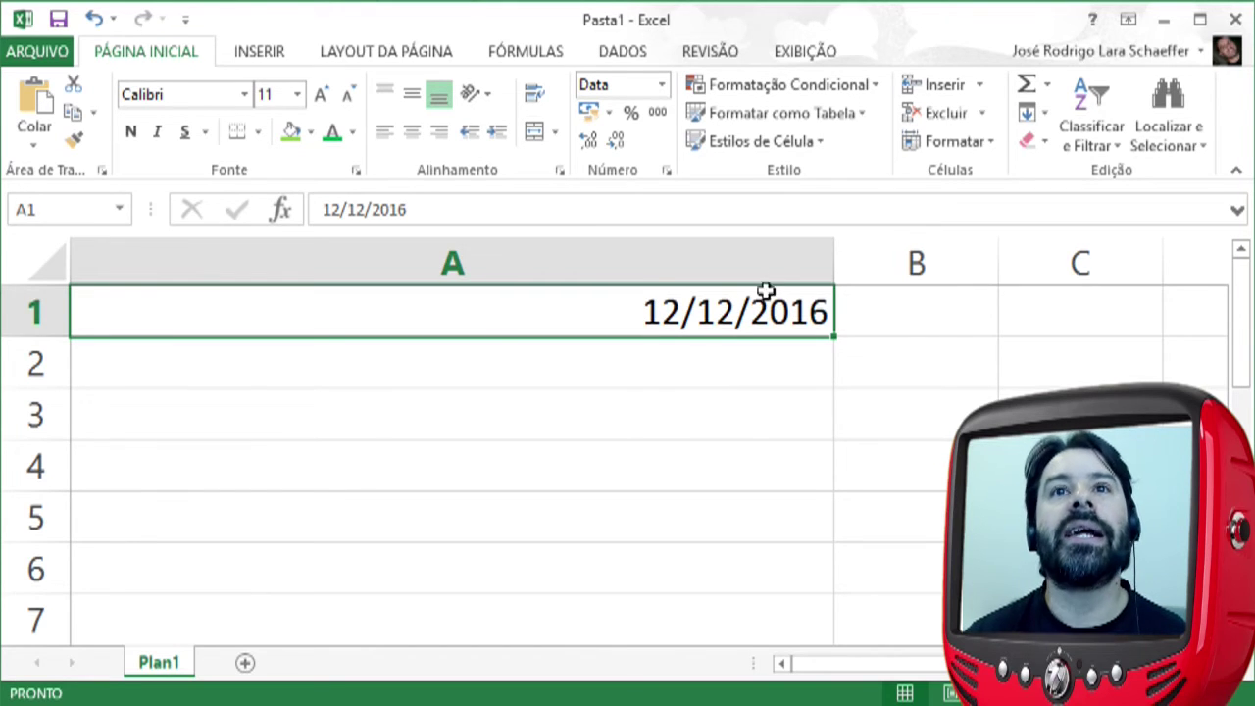
pyautogui.click(661, 86)
pyautogui.click(683, 391)
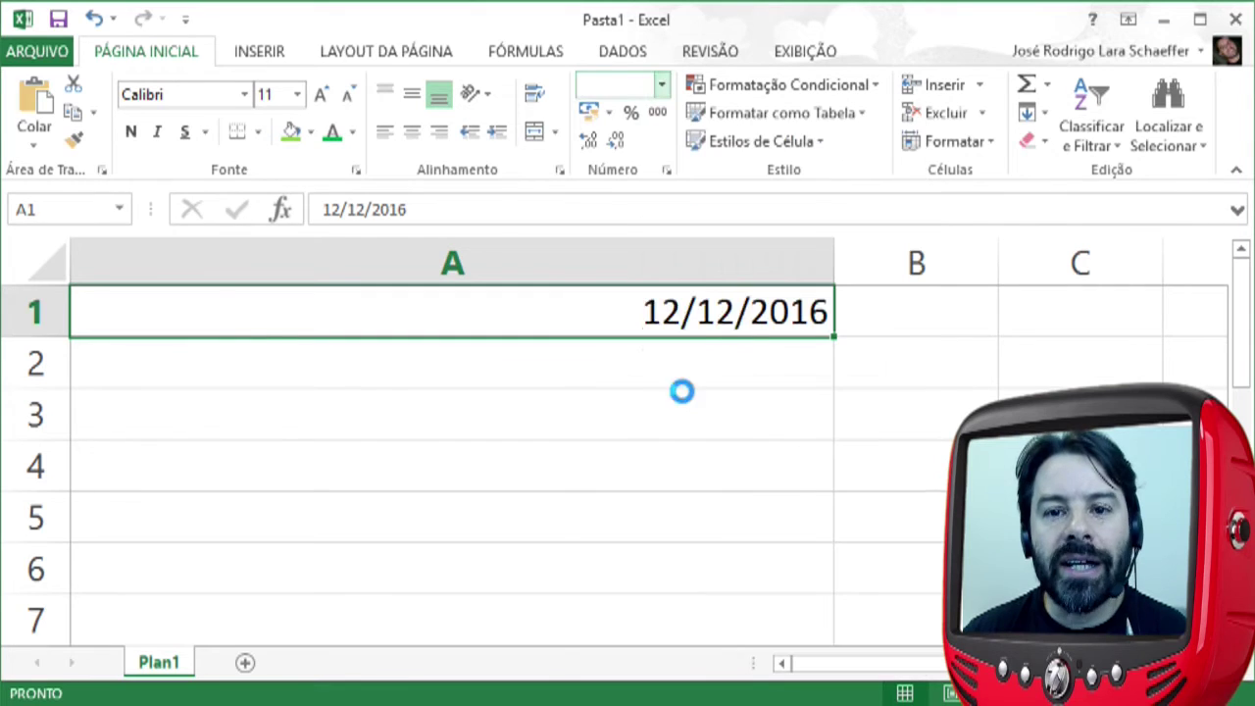